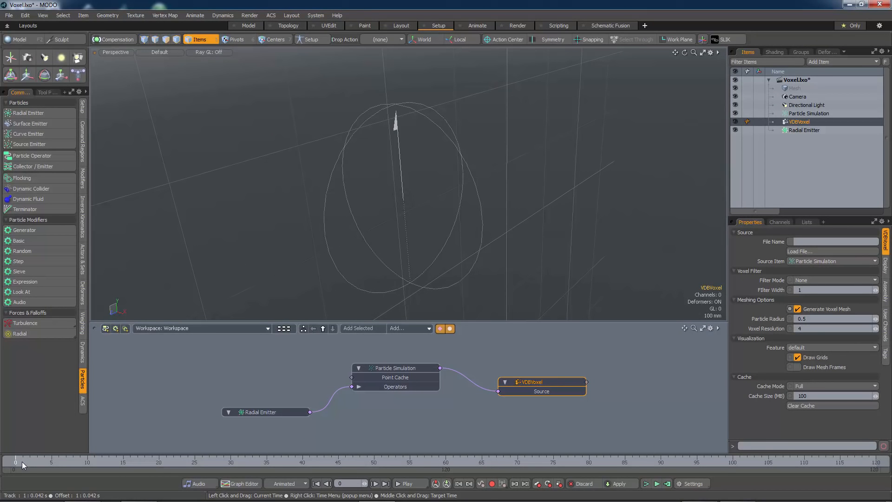
# Step: Move the timeline to frame 1 and examine the voxel mesh generated around the first particles
pyautogui.click(22, 461)
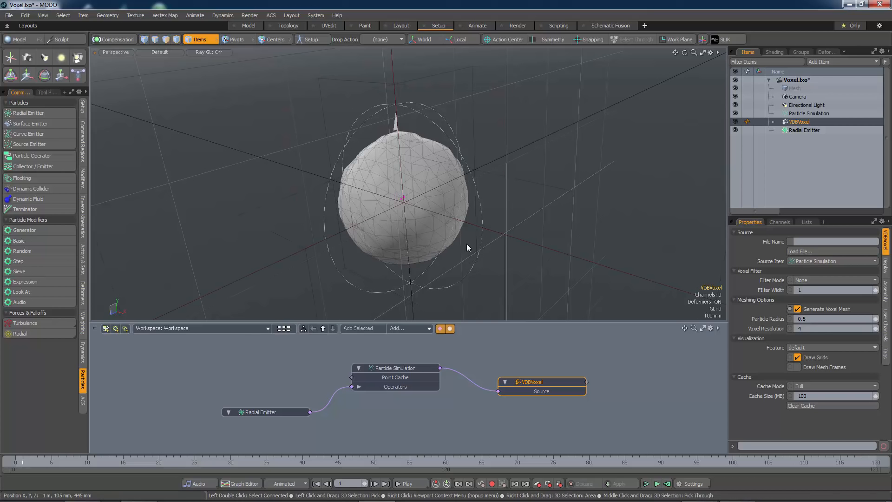
pyautogui.scroll(5, 482, 245)
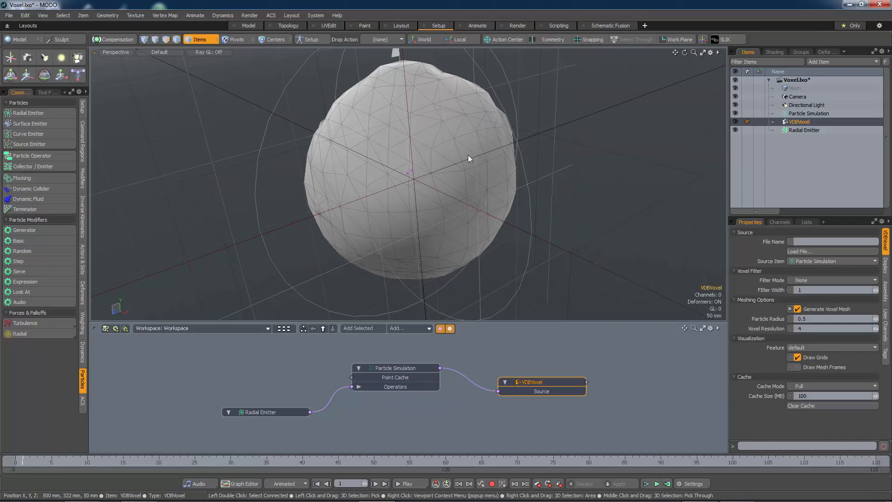
pyautogui.keyDown('alt'); pyautogui.moveTo(438, 168); pyautogui.dragTo(420, 205); pyautogui.keyUp('alt')
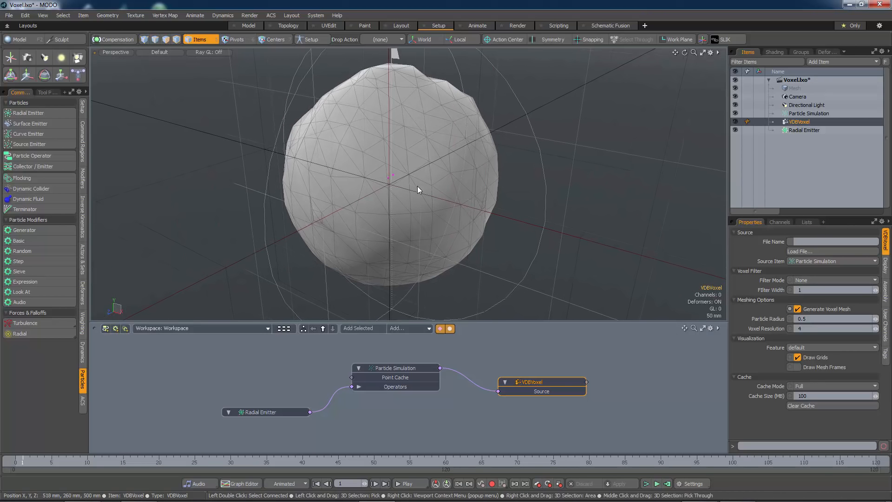
pyautogui.keyDown('alt'); pyautogui.moveTo(430, 162); pyautogui.dragTo(452, 187); pyautogui.keyUp('alt')
pyautogui.scroll(3, 421, 188)
pyautogui.scroll(-4, 455, 179)
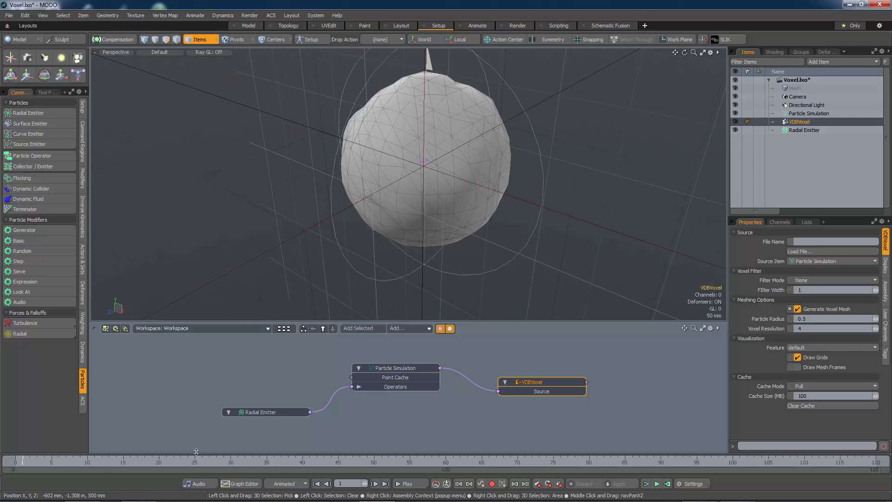
# Step: Advance the timeline to frame 25 and on to about frame 34 to grow the particle voxel mesh
pyautogui.click(193, 462)
pyautogui.scroll(-3, 383, 191)
pyautogui.keyDown('alt'); pyautogui.moveTo(370, 214); pyautogui.dragTo(428, 220); pyautogui.keyUp('alt')
pyautogui.click(260, 461)
pyautogui.scroll(-3, 405, 190)
pyautogui.scroll(3, 402, 200)
pyautogui.scroll(-3, 398, 231)
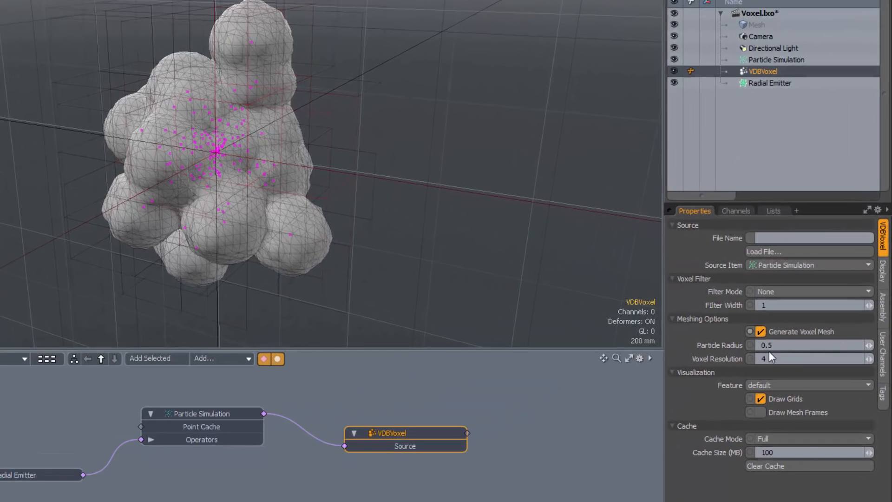
# Step: Set the VDBVoxel item's particle radius to 0.499
pyautogui.moveTo(869, 345); pyautogui.dragTo(866, 346)
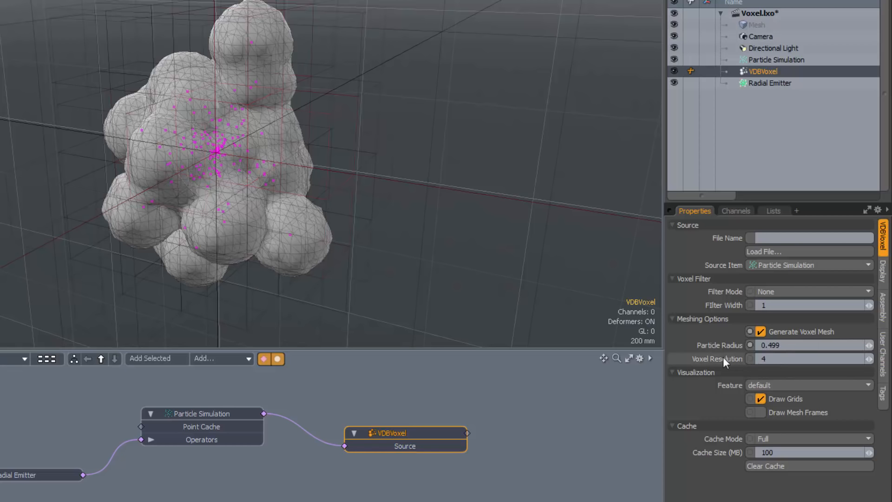
pyautogui.scroll(3, 237, 170)
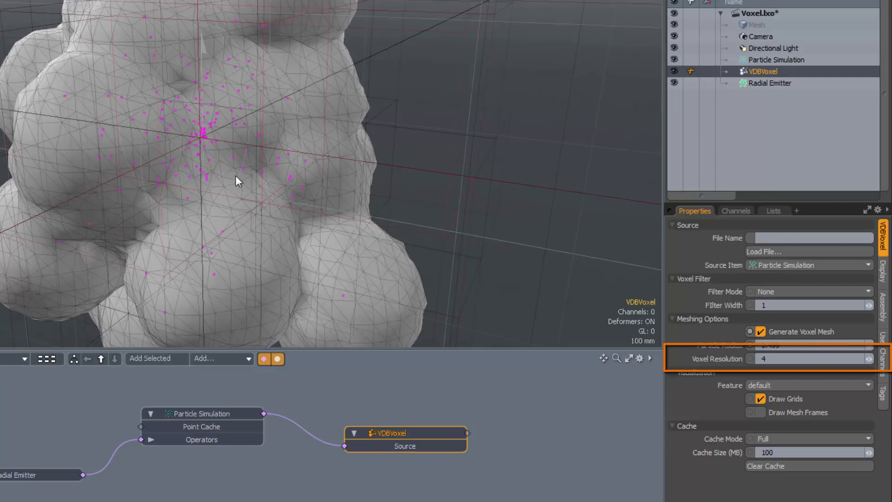
pyautogui.scroll(-3, 240, 175)
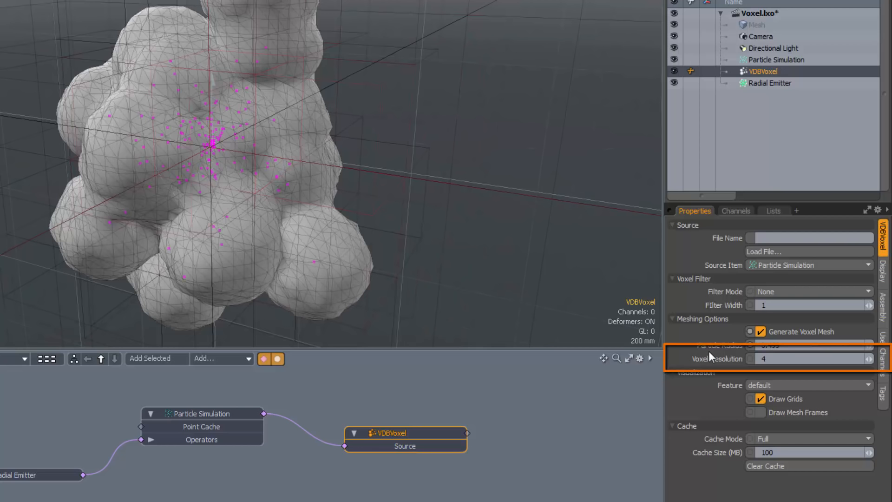
# Step: Raise the voxel resolution to 8 and inspect the density of the voxel mesh up close
pyautogui.moveTo(870, 359); pyautogui.dragTo(878, 359)
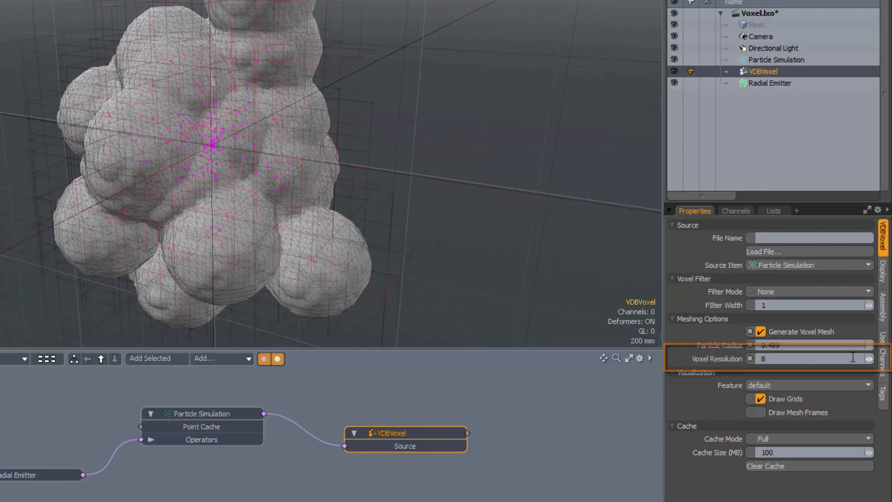
pyautogui.scroll(3, 235, 146)
pyautogui.keyDown('alt'); pyautogui.moveTo(211, 183); pyautogui.dragTo(179, 172); pyautogui.keyUp('alt')
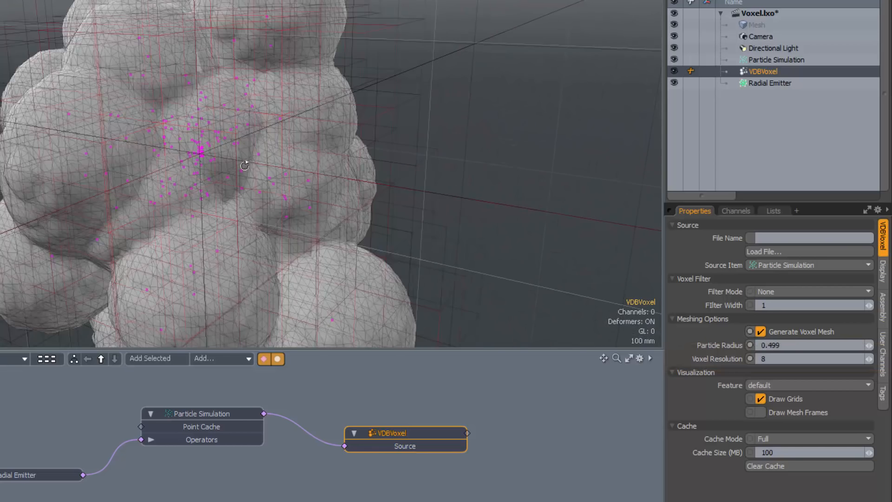
pyautogui.scroll(-3, 294, 186)
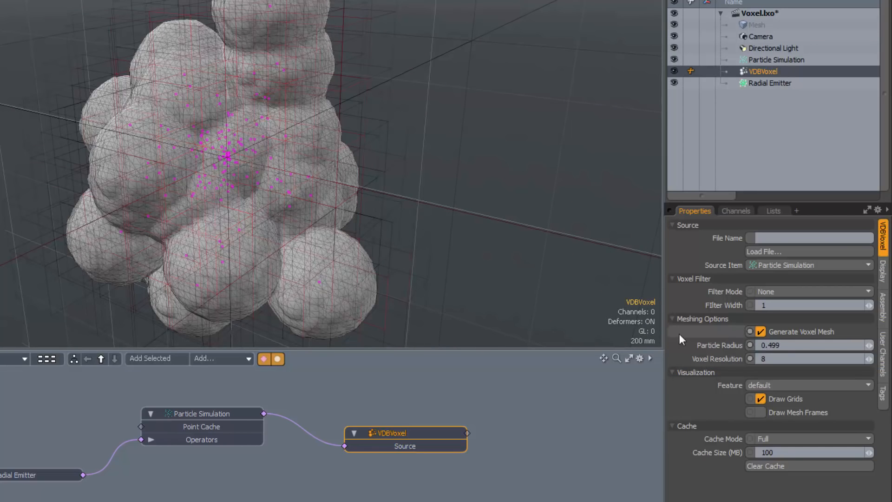
# Step: Set the VDBVoxel item's voxel resolution to 6 and inspect the mesh from several angles
pyautogui.click(868, 360)
pyautogui.click(867, 361)
pyautogui.keyDown('alt'); pyautogui.moveTo(237, 203); pyautogui.dragTo(281, 225); pyautogui.keyUp('alt')
pyautogui.keyDown('alt'); pyautogui.moveTo(375, 177); pyautogui.dragTo(396, 215); pyautogui.keyUp('alt')
pyautogui.scroll(-2, 342, 190)
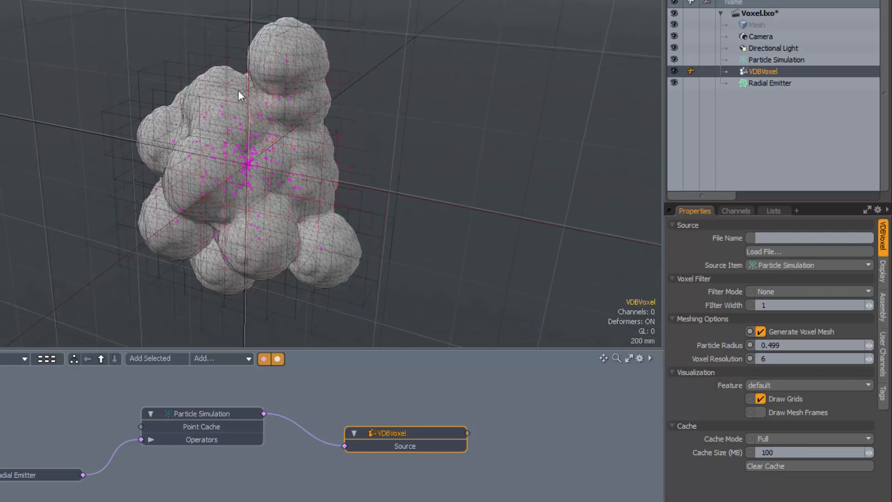
pyautogui.keyDown('alt'); pyautogui.moveTo(250, 224); pyautogui.dragTo(273, 206); pyautogui.keyUp('alt')
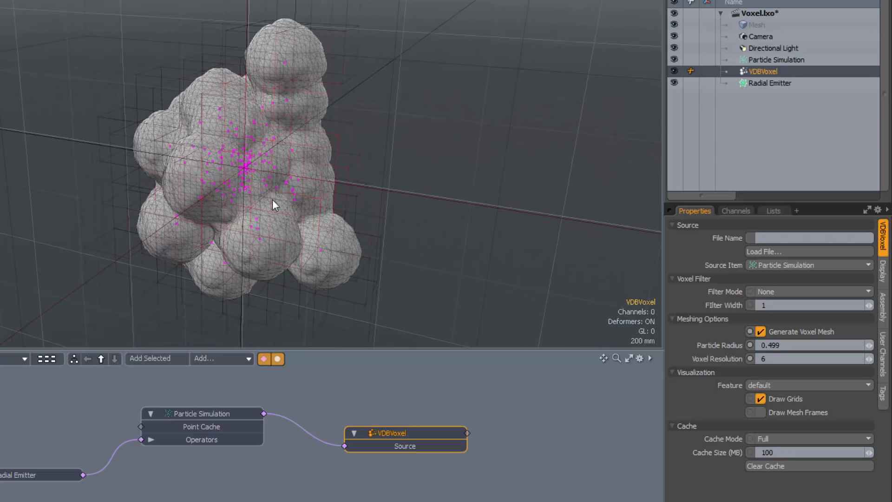
pyautogui.keyDown('alt'); pyautogui.moveTo(353, 209); pyautogui.dragTo(316, 234); pyautogui.keyUp('alt')
pyautogui.scroll(3, 311, 256)
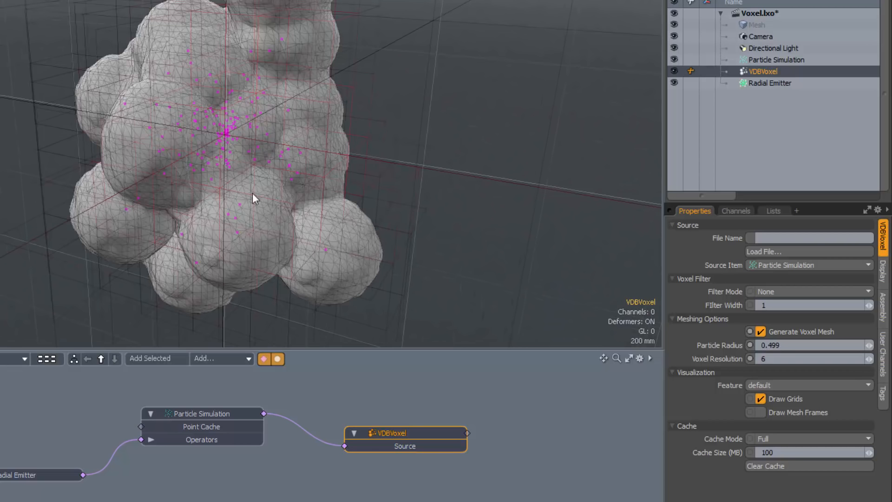
pyautogui.keyDown('alt'); pyautogui.moveTo(262, 146); pyautogui.dragTo(258, 151); pyautogui.keyUp('alt')
# Step: Preview the voxel mesh with Draw Grids off and Draw Mesh Frames on, and restore both visualization options
pyautogui.click(760, 398)
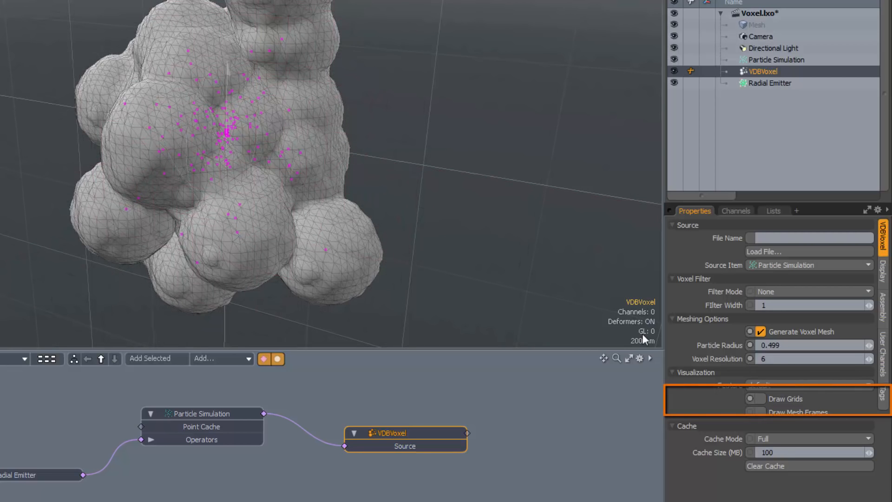
pyautogui.keyDown('alt'); pyautogui.moveTo(412, 196); pyautogui.dragTo(415, 205); pyautogui.keyUp('alt')
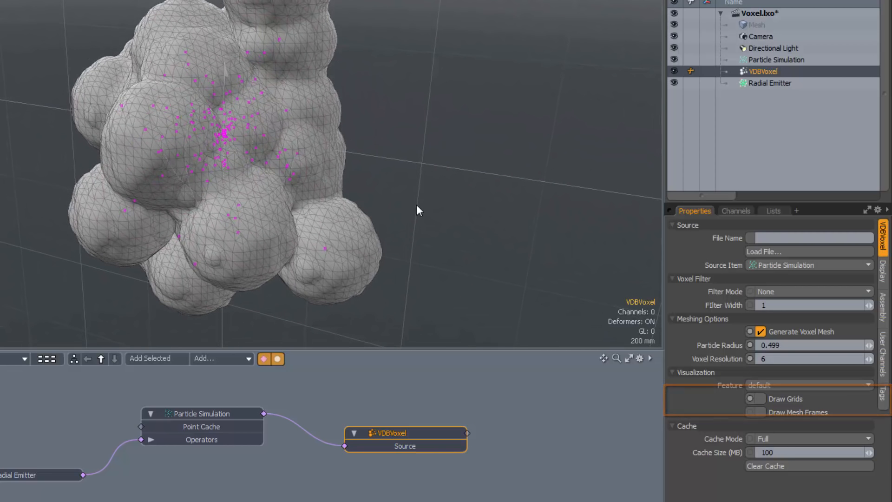
pyautogui.click(761, 411)
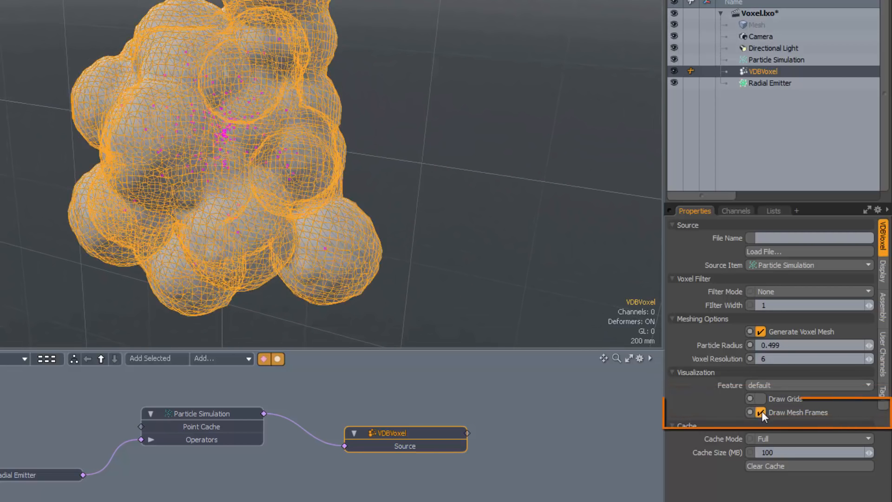
pyautogui.moveTo(332, 168)
pyautogui.keyDown('alt'); pyautogui.mouseDown()
pyautogui.moveTo(412, 221)
pyautogui.moveTo(298, 131)
pyautogui.moveTo(237, 130)
pyautogui.moveTo(309, 144)
pyautogui.mouseUp(); pyautogui.keyUp('alt')
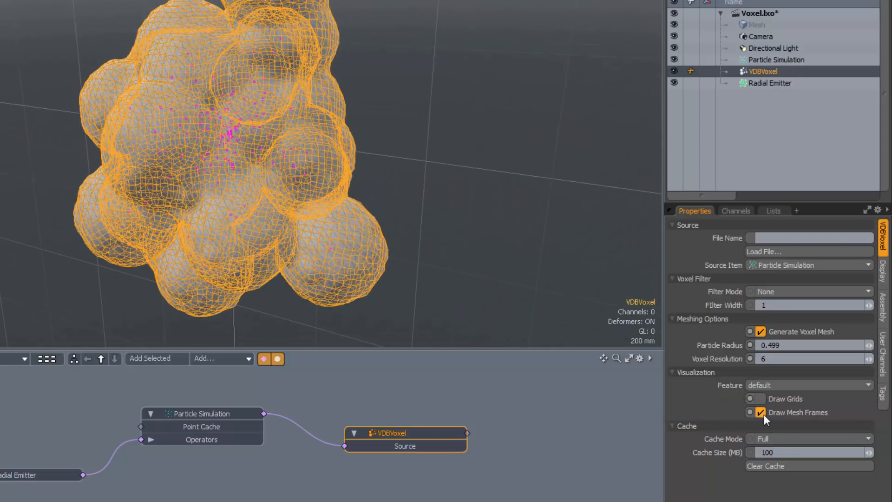
pyautogui.click(759, 398)
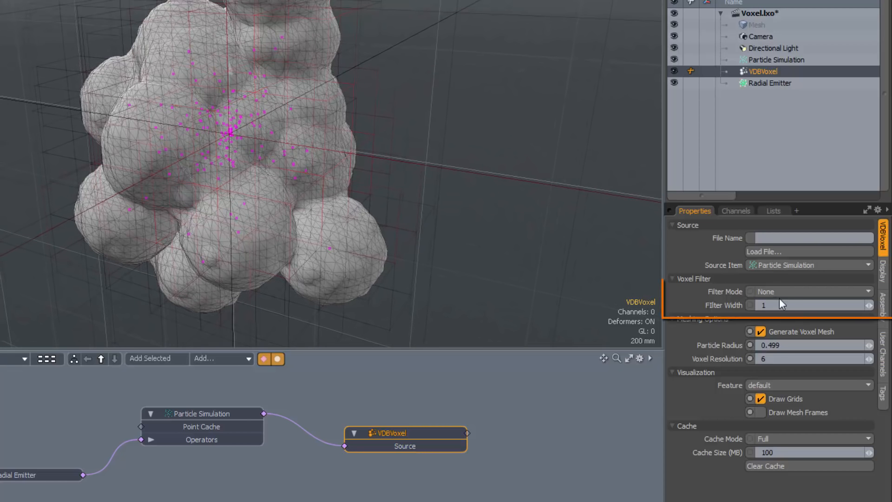
# Step: Try the Mean, Gaussian and Median voxel filter modes on a close-up of the mesh
pyautogui.scroll(5, 314, 213)
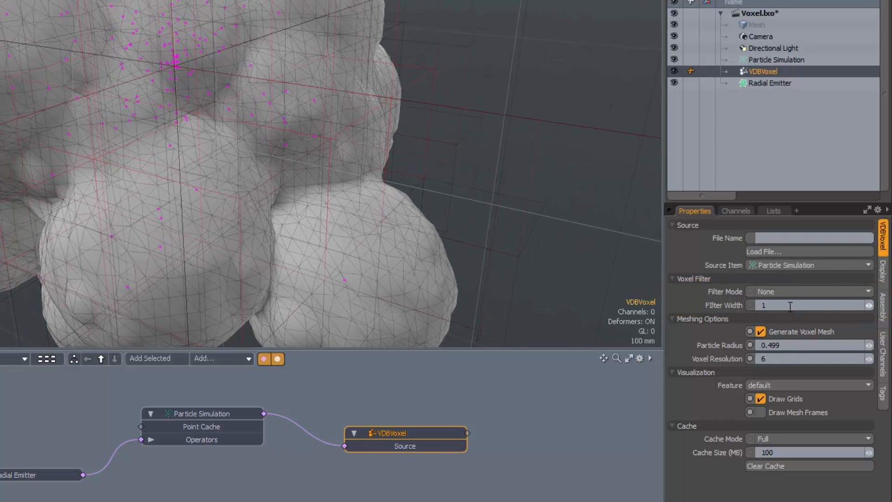
pyautogui.click(785, 292)
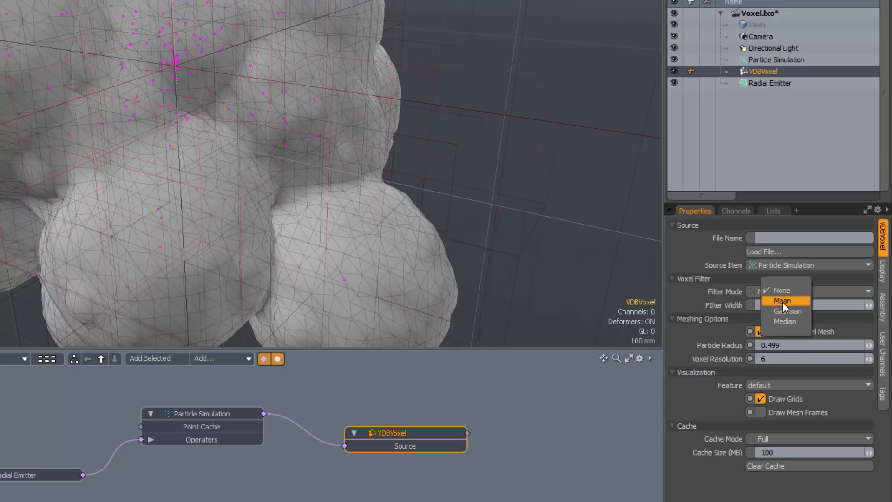
pyautogui.click(782, 301)
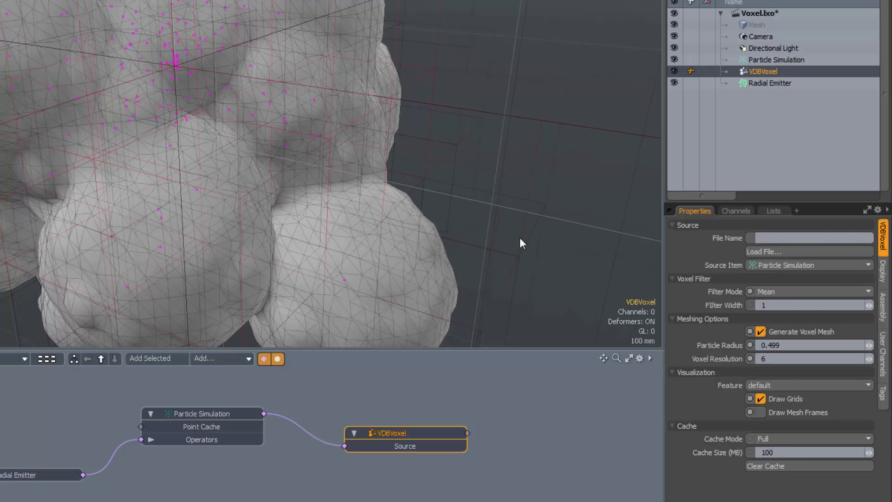
pyautogui.click(804, 293)
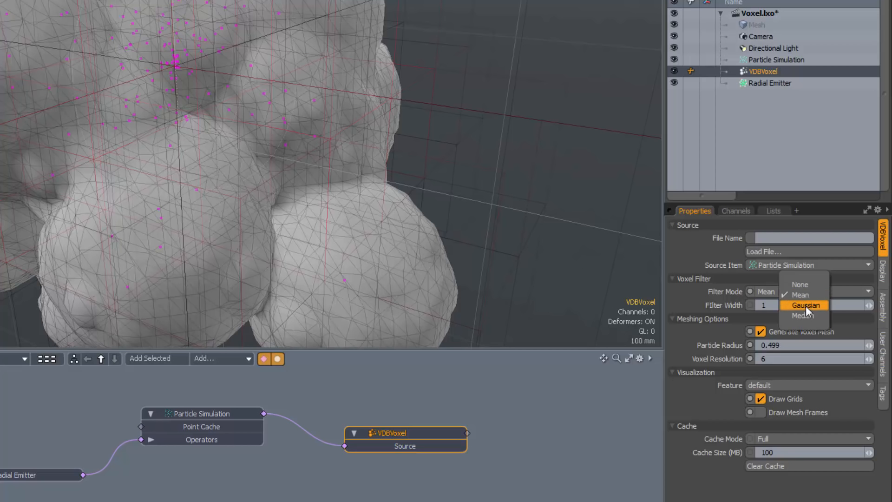
pyautogui.click(805, 306)
pyautogui.click(799, 297)
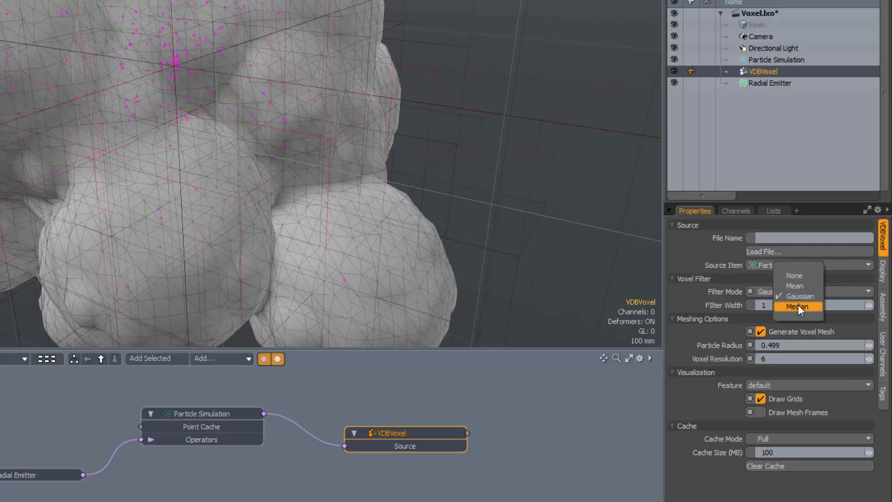
pyautogui.click(798, 306)
pyautogui.keyDown('alt'); pyautogui.moveTo(326, 238); pyautogui.dragTo(310, 190); pyautogui.keyUp('alt')
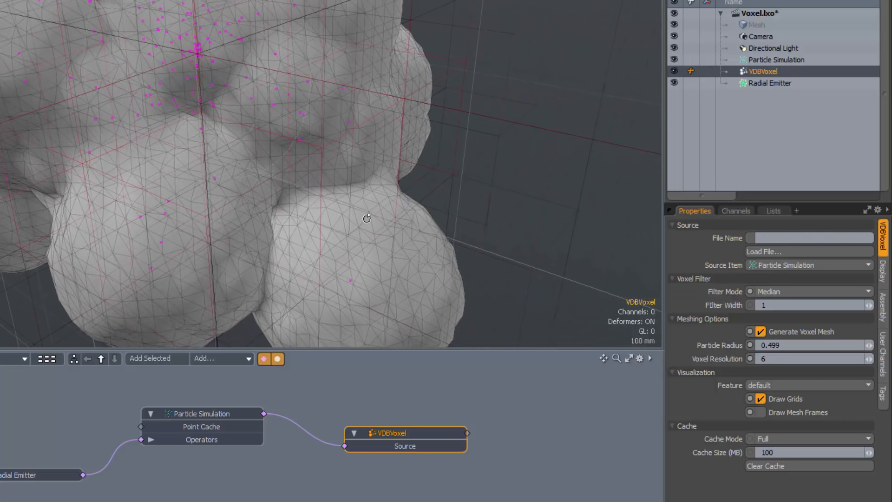
# Step: Set the voxel filter mode to Mean and inspect the filtered mesh
pyautogui.click(782, 291)
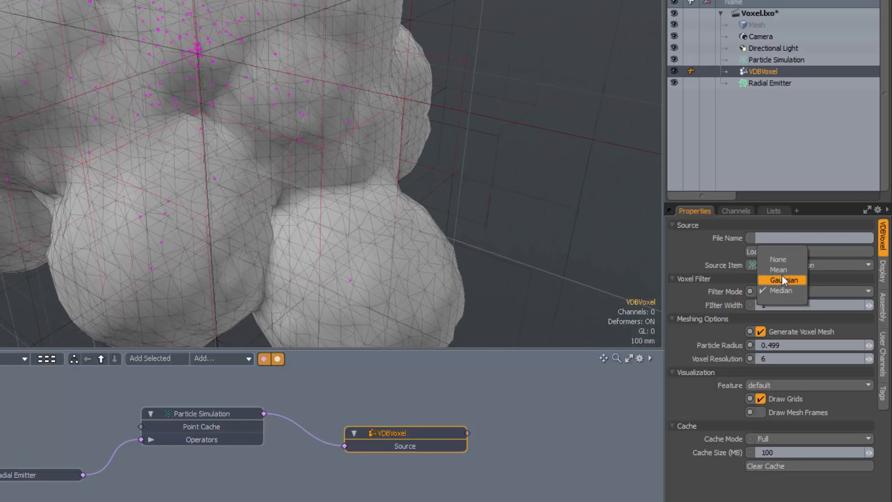
pyautogui.click(782, 270)
pyautogui.keyDown('alt'); pyautogui.moveTo(458, 219); pyautogui.dragTo(312, 230); pyautogui.keyUp('alt')
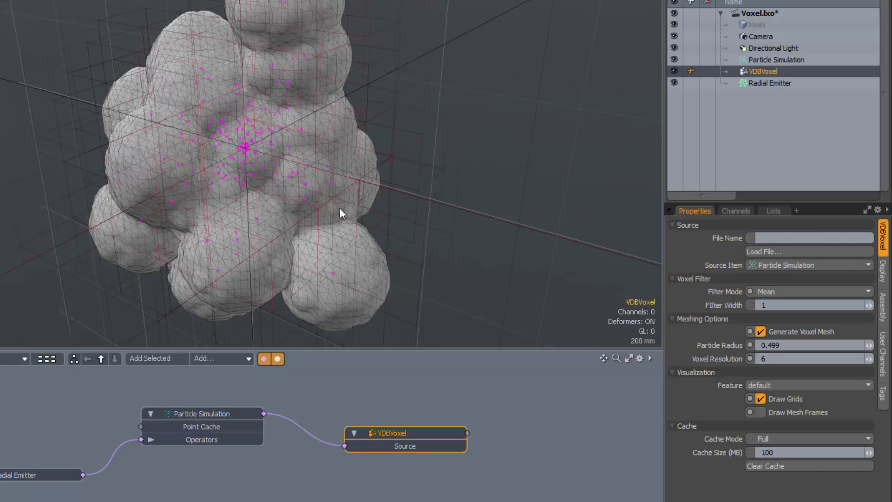
pyautogui.keyDown('alt'); pyautogui.moveTo(320, 273); pyautogui.dragTo(324, 239); pyautogui.keyUp('alt')
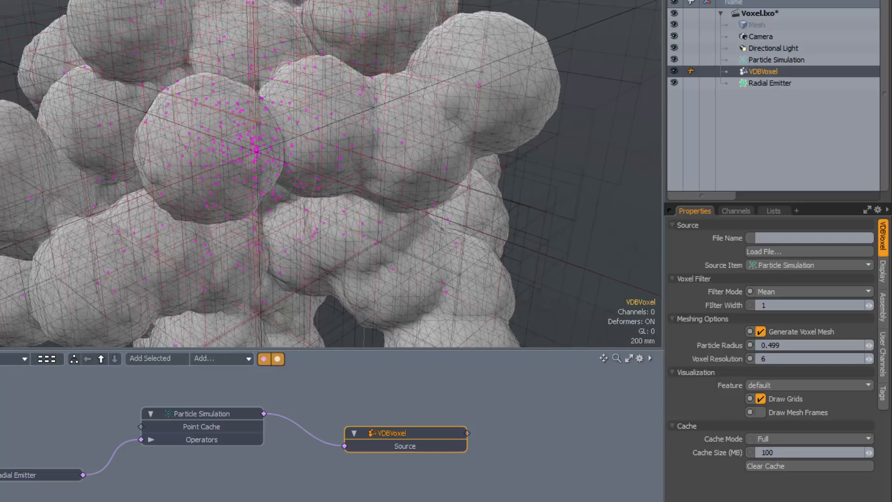
pyautogui.moveTo(314, 191)
pyautogui.keyDown('alt'); pyautogui.mouseDown()
pyautogui.moveTo(243, 213)
pyautogui.moveTo(281, 181)
pyautogui.moveTo(272, 195)
pyautogui.moveTo(290, 188)
pyautogui.moveTo(309, 202)
pyautogui.mouseUp(); pyautogui.keyUp('alt')
pyautogui.scroll(-5, 243, 213)
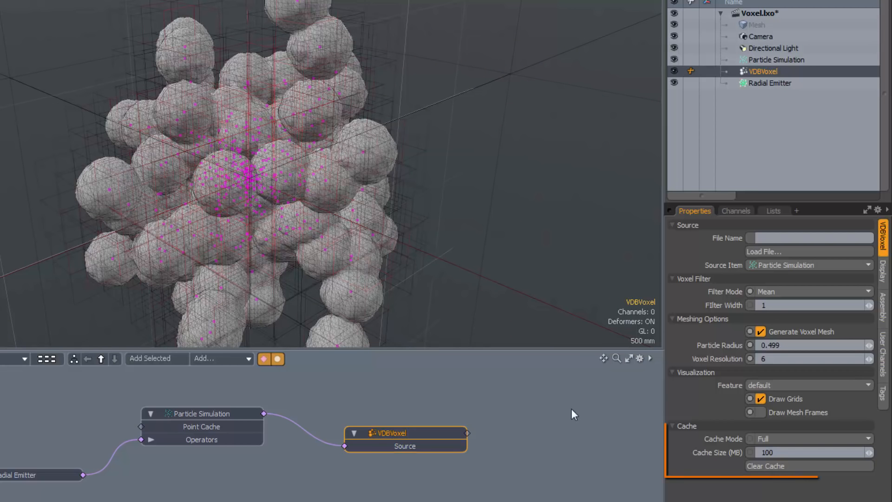
# Step: Review the available cache modes and the cache size setting of the VDBVoxel item
pyautogui.click(778, 438)
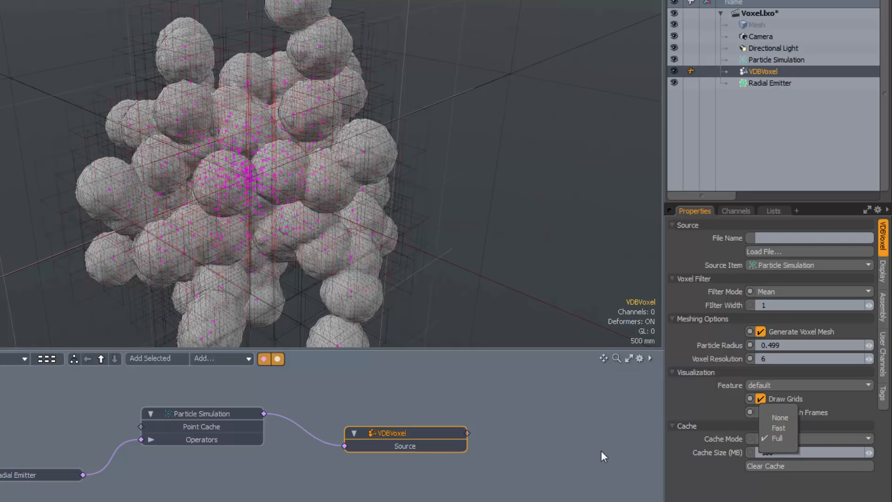
pyautogui.click(683, 484)
pyautogui.click(756, 453)
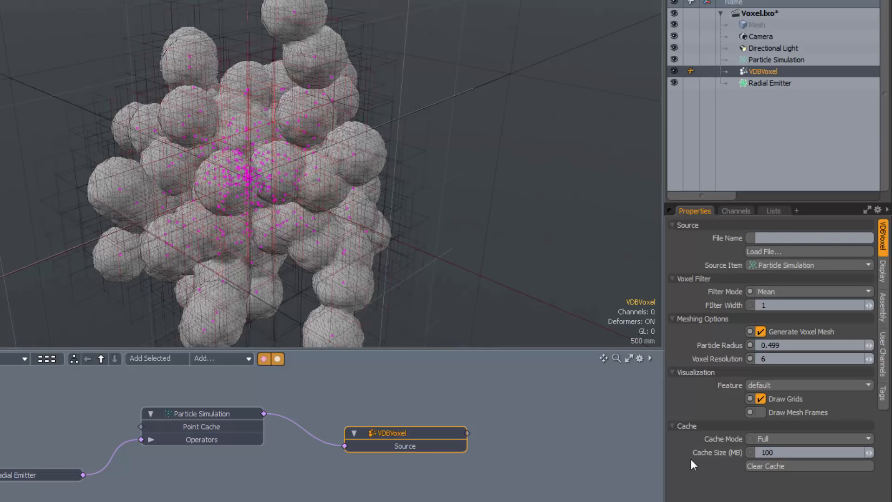
pyautogui.keyDown('alt'); pyautogui.moveTo(302, 234); pyautogui.dragTo(258, 279); pyautogui.keyUp('alt')
pyautogui.keyDown('alt'); pyautogui.moveTo(254, 248); pyautogui.dragTo(322, 233); pyautogui.keyUp('alt')
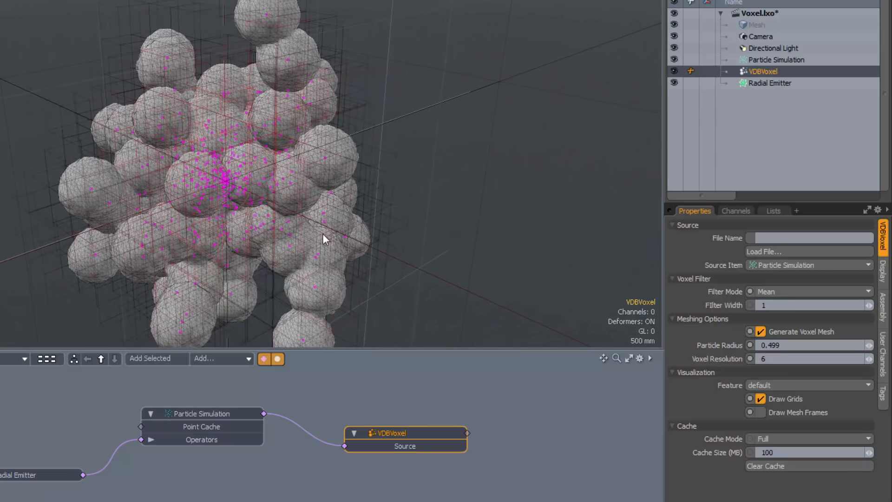
pyautogui.scroll(6, 280, 235)
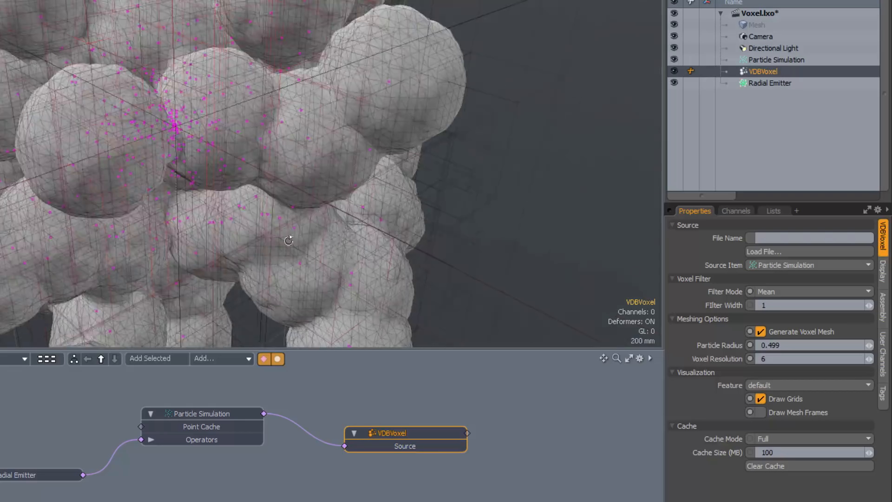
pyautogui.keyDown('alt'); pyautogui.moveTo(279, 244); pyautogui.dragTo(247, 231); pyautogui.keyUp('alt')
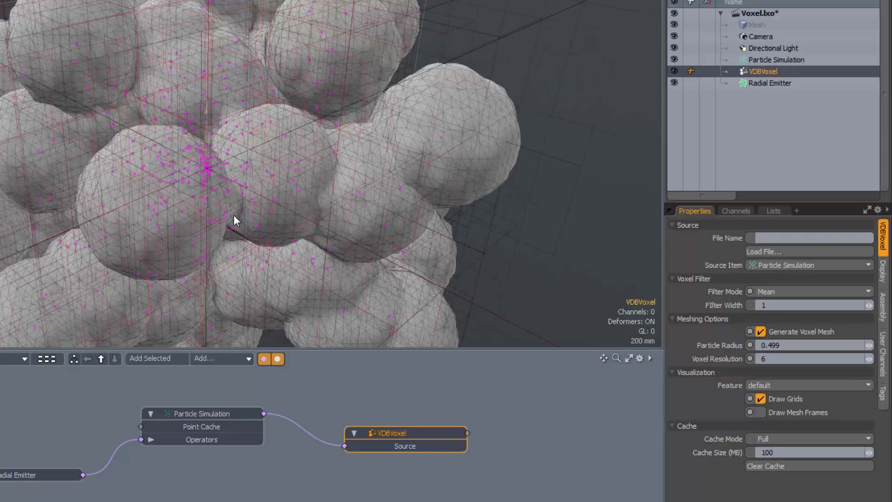
pyautogui.keyDown('alt'); pyautogui.moveTo(222, 195); pyautogui.dragTo(226, 213); pyautogui.keyUp('alt')
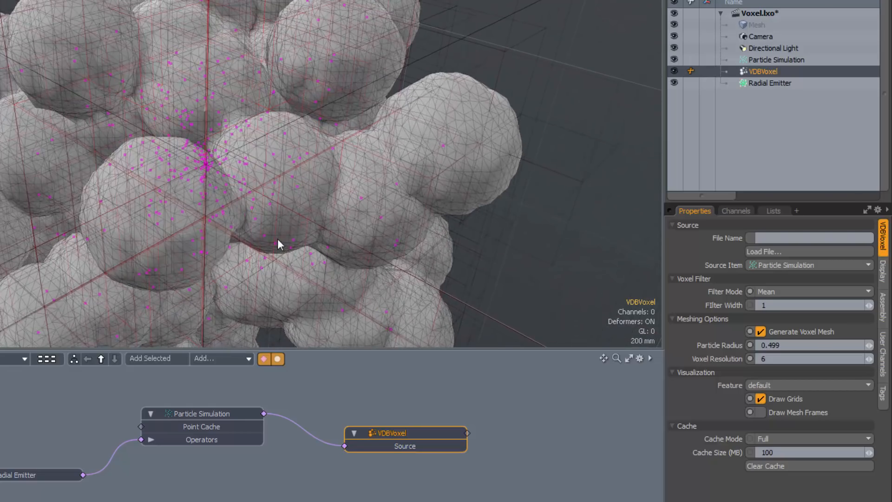
# Step: Create an item mask for the VDBVoxel item and expand that mask in the Shader Tree to reach its material
pyautogui.scroll(-3, 278, 240)
pyautogui.keyDown('alt'); pyautogui.moveTo(293, 263); pyautogui.dragTo(299, 204); pyautogui.keyUp('alt')
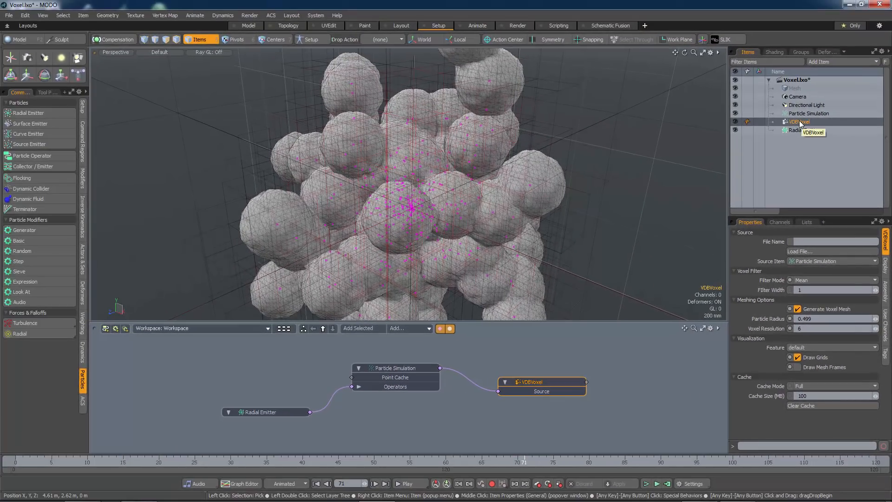
pyautogui.rightClick(799, 123)
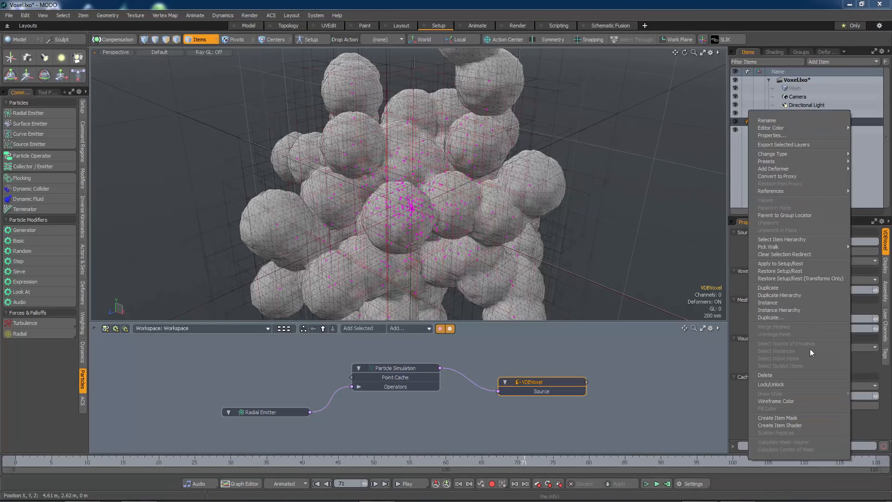
pyautogui.click(785, 418)
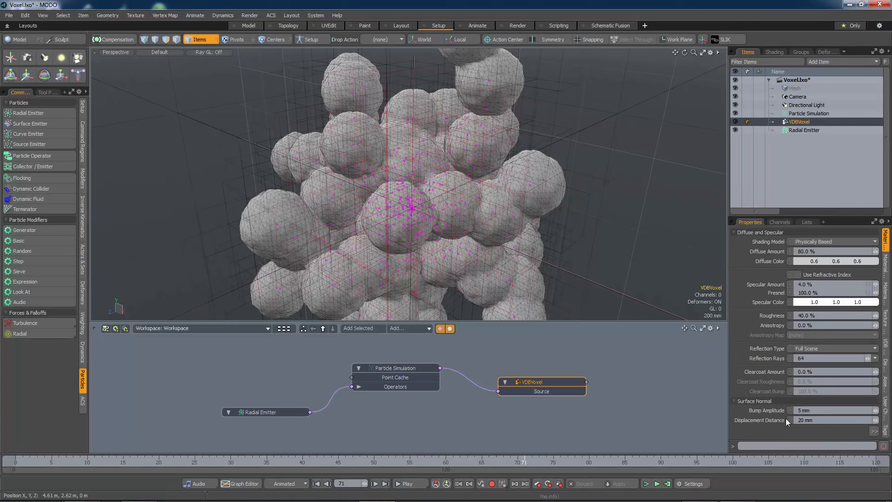
pyautogui.click(773, 51)
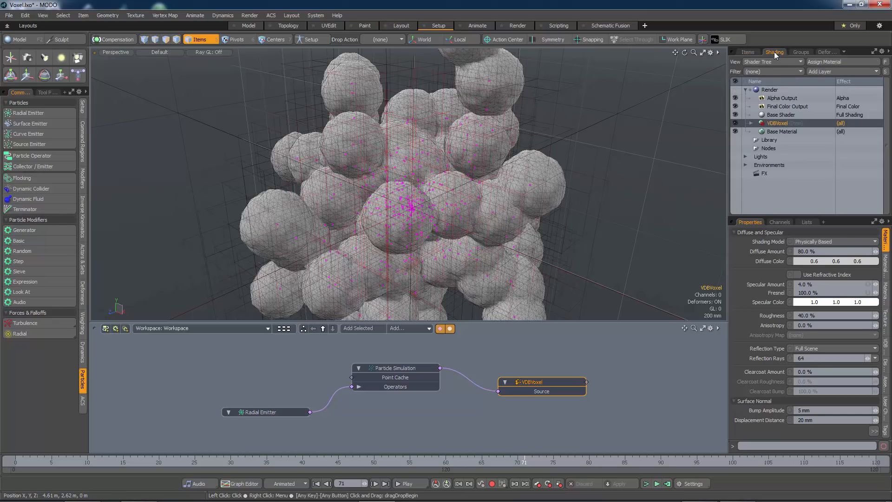
pyautogui.click(751, 123)
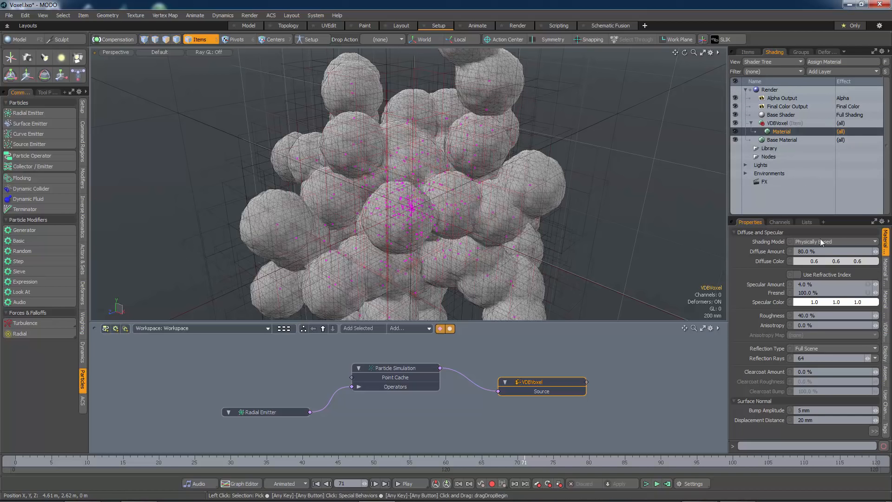
# Step: Set the VDBVoxel material's diffuse color to purple with RGB values 0.6, 0.32, 0.93 and inspect the colored mesh
pyautogui.moveTo(838, 262); pyautogui.dragTo(820, 262)
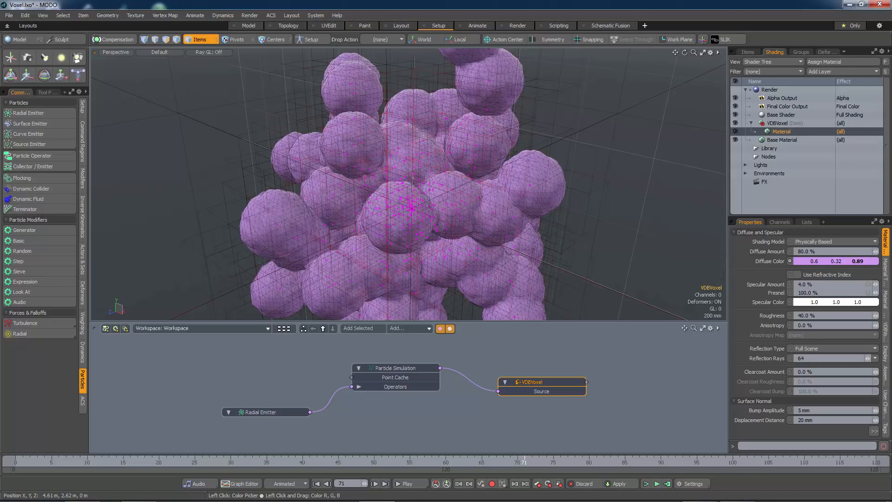
pyautogui.keyDown('alt'); pyautogui.moveTo(495, 236); pyautogui.dragTo(413, 245); pyautogui.keyUp('alt')
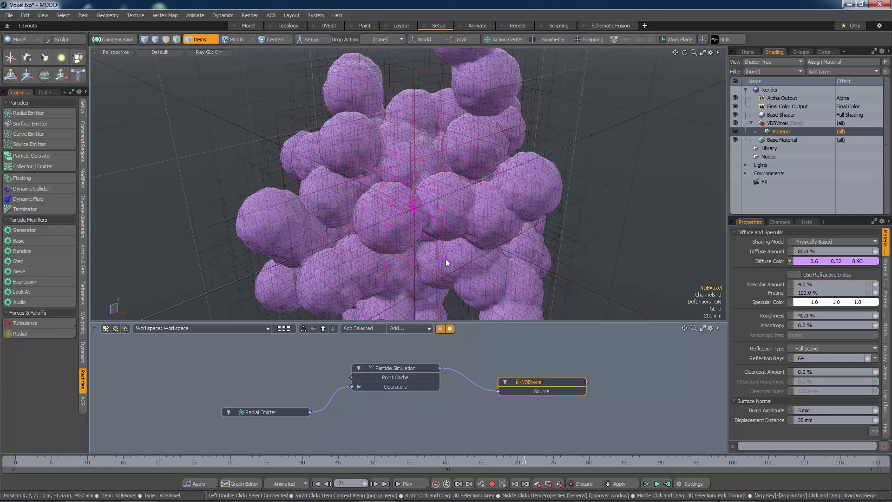
pyautogui.moveTo(435, 268)
pyautogui.keyDown('alt'); pyautogui.mouseDown()
pyautogui.moveTo(442, 248)
pyautogui.moveTo(443, 274)
pyautogui.mouseUp(); pyautogui.keyUp('alt')
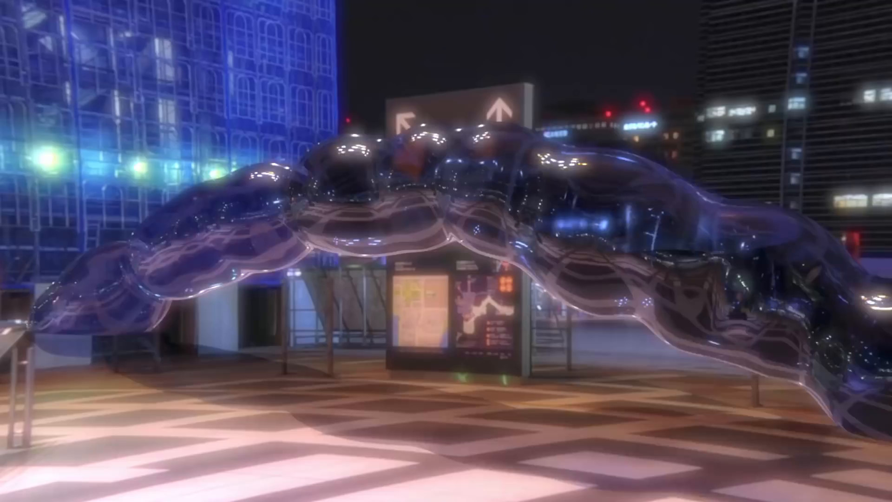